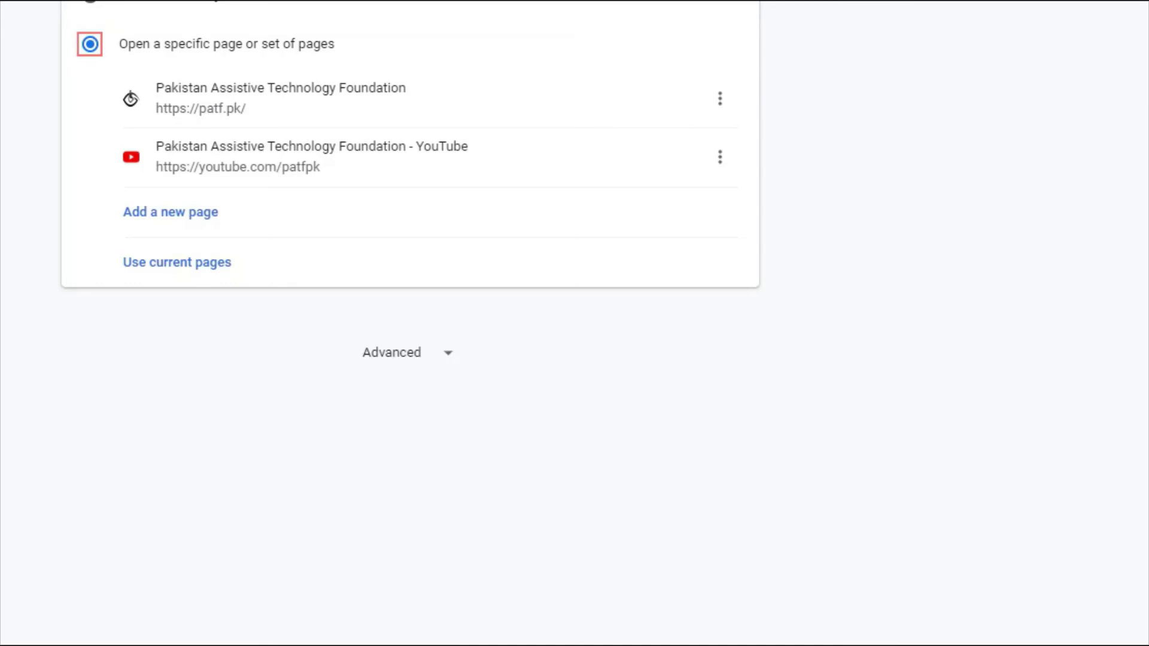
{"action": "key", "text": "Down"}
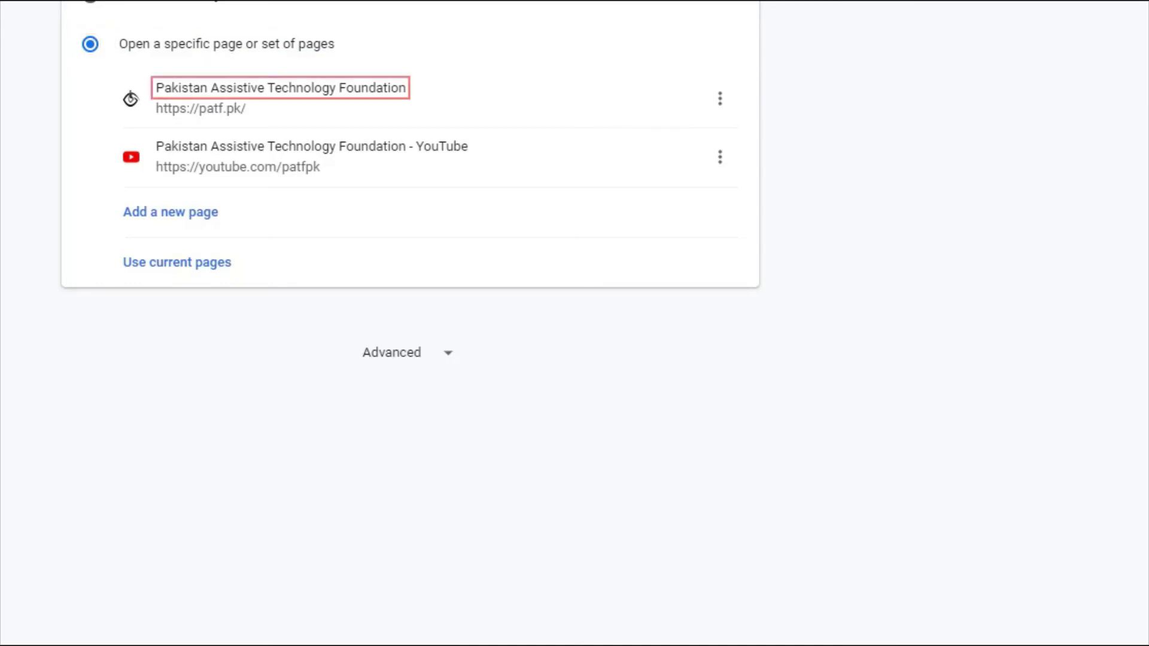
{"action": "key", "text": "Down"}
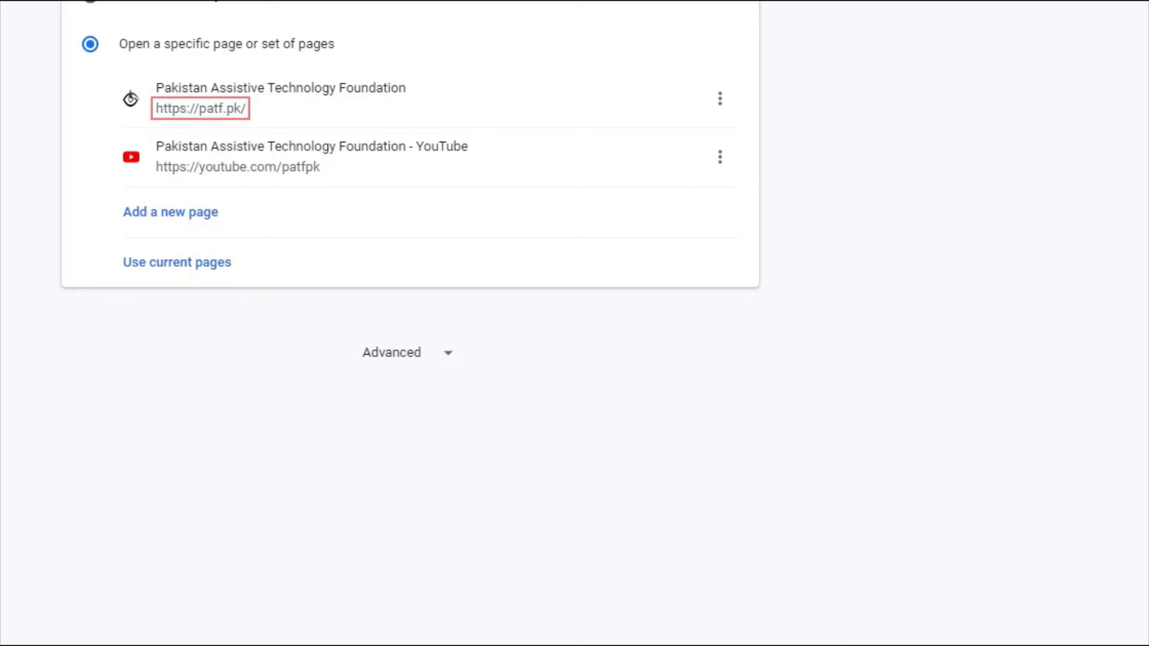
{"action": "key", "text": "Down"}
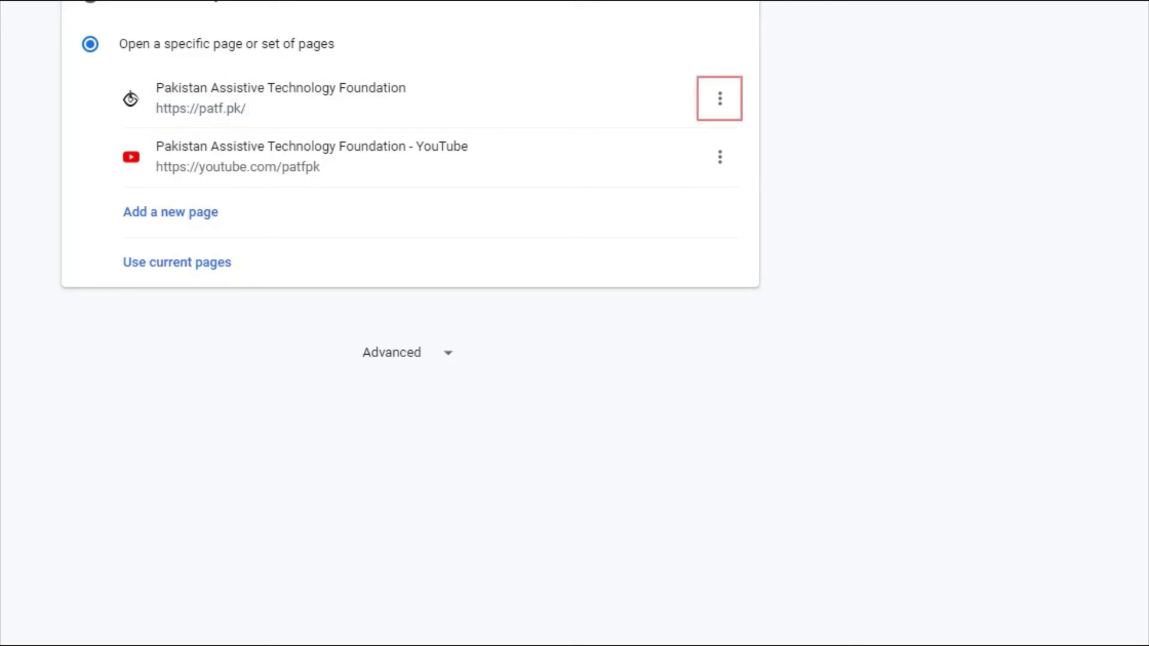
{"action": "key", "text": "Return"}
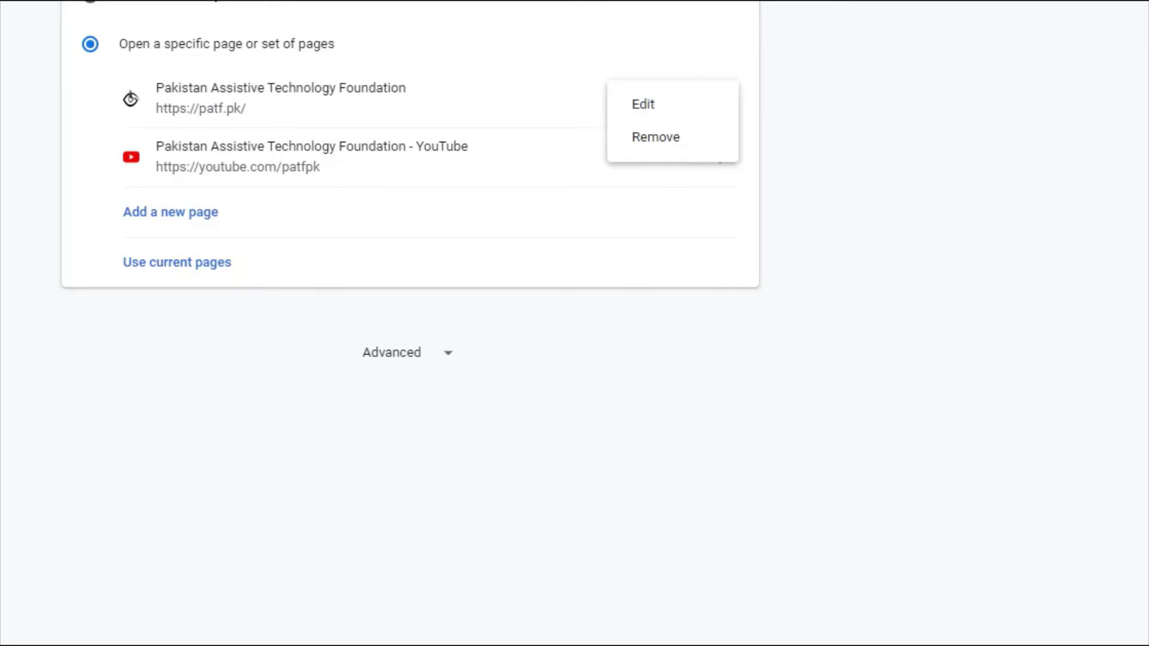
{"action": "key", "text": "Down"}
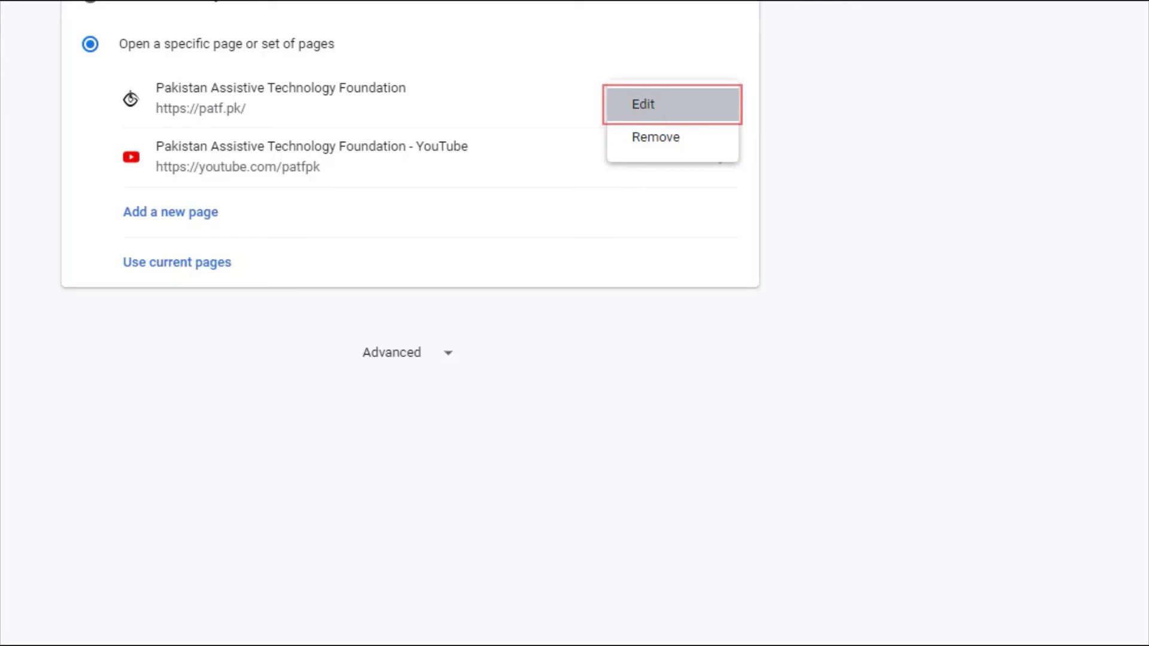
{"action": "key", "text": "Return"}
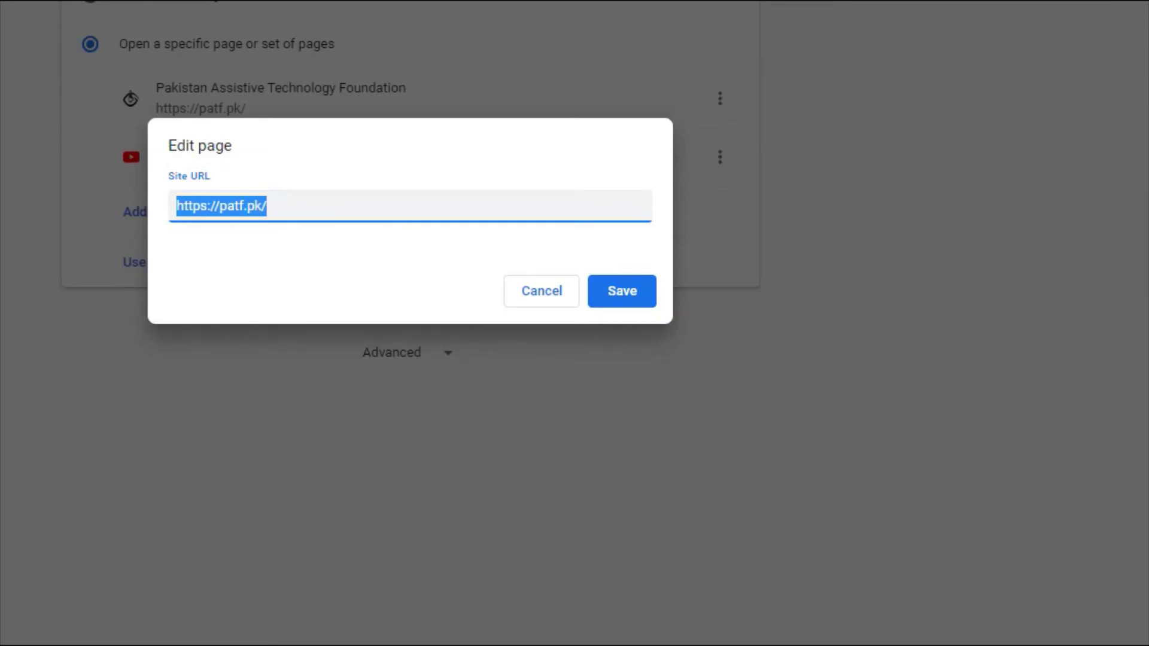
{"action": "key", "text": "End"}
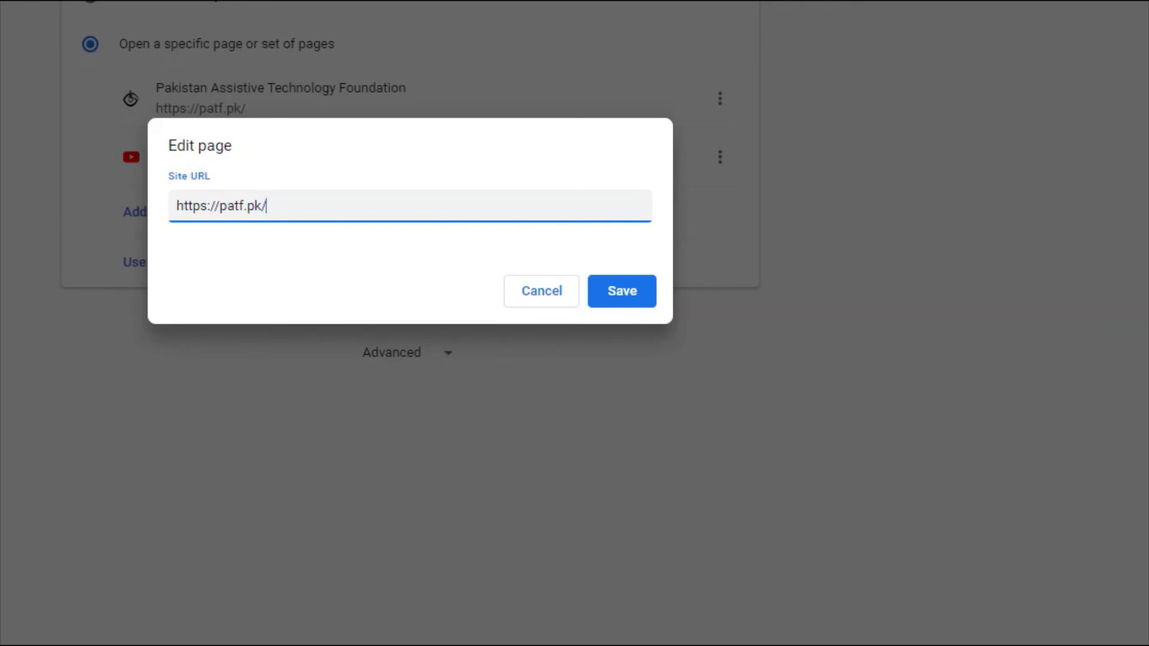
{"action": "type", "text": "blog"}
{"action": "key", "text": "Tab"}
{"action": "key", "text": "Tab"}
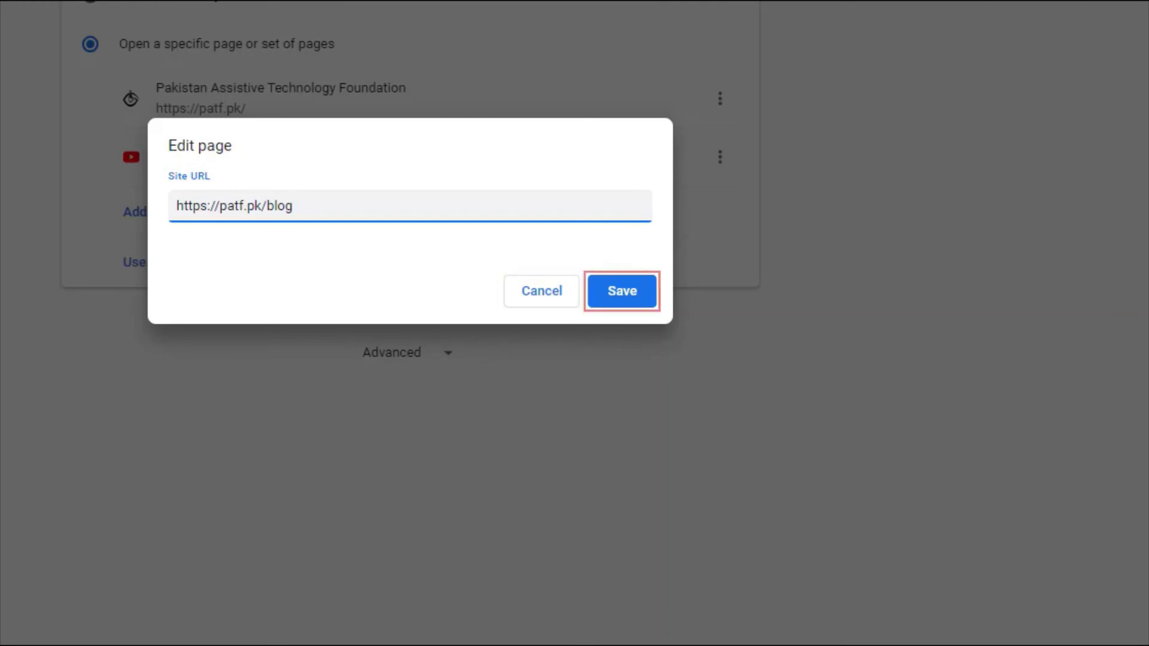
{"action": "key", "text": "Return"}
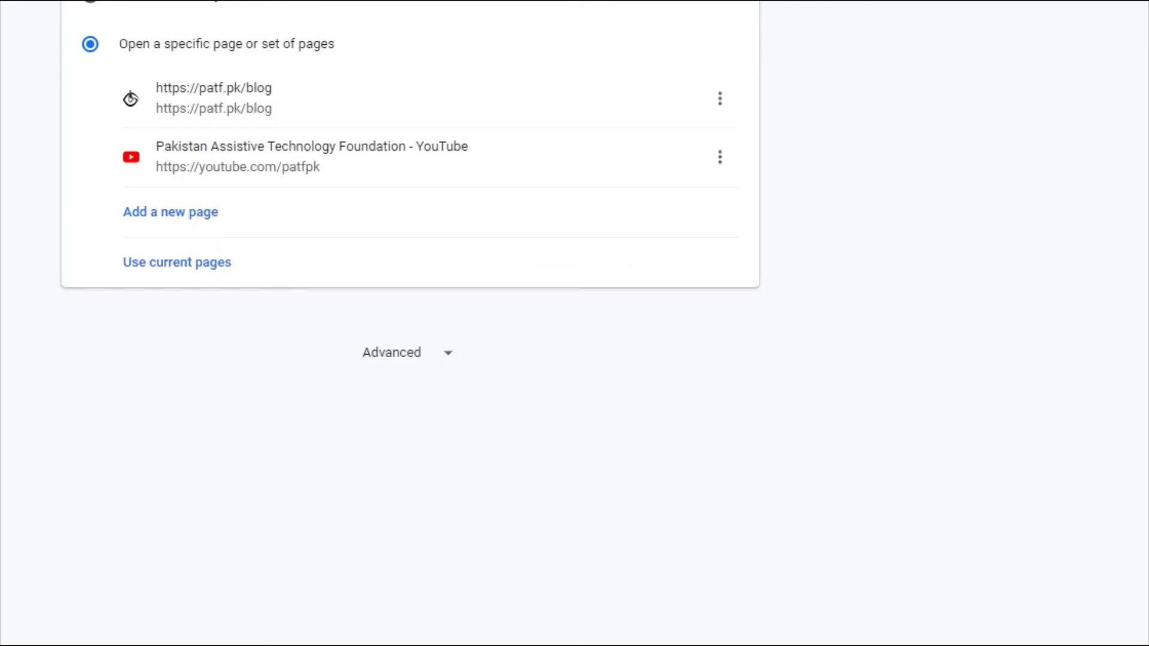
- Remove the Pakistan Assistive Technology Foundation YouTube page from the list of start-up pages
{"action": "key", "text": "Tab"}
{"action": "key", "text": "Tab"}
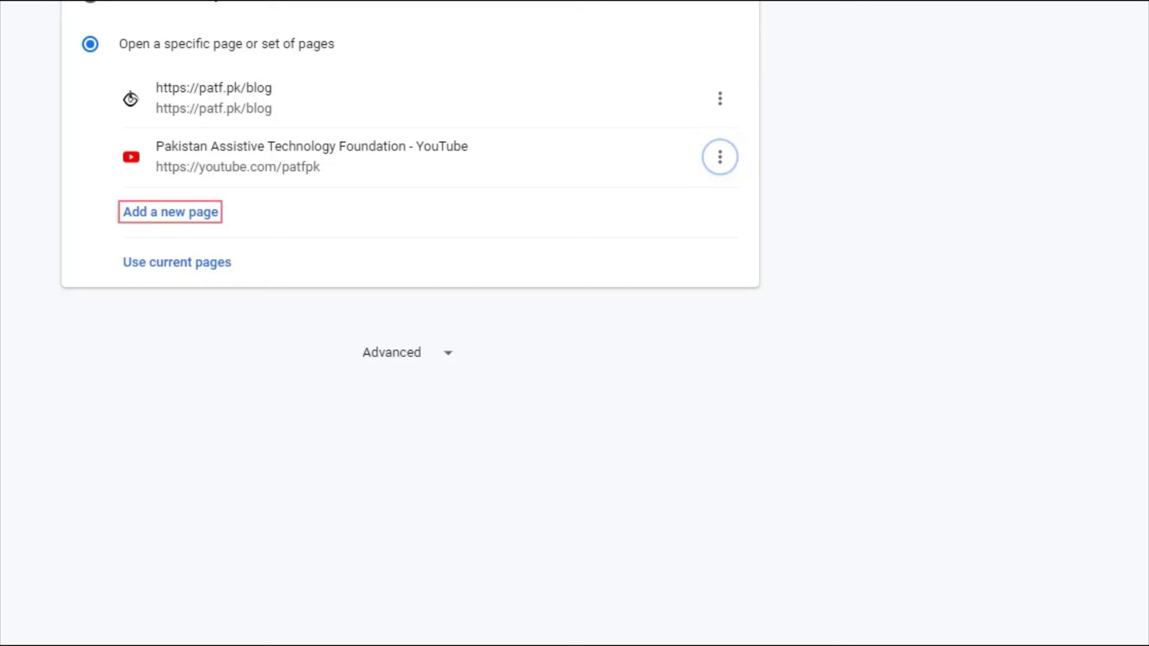
{"action": "key", "text": "shift+Tab"}
{"action": "key", "text": "Up"}
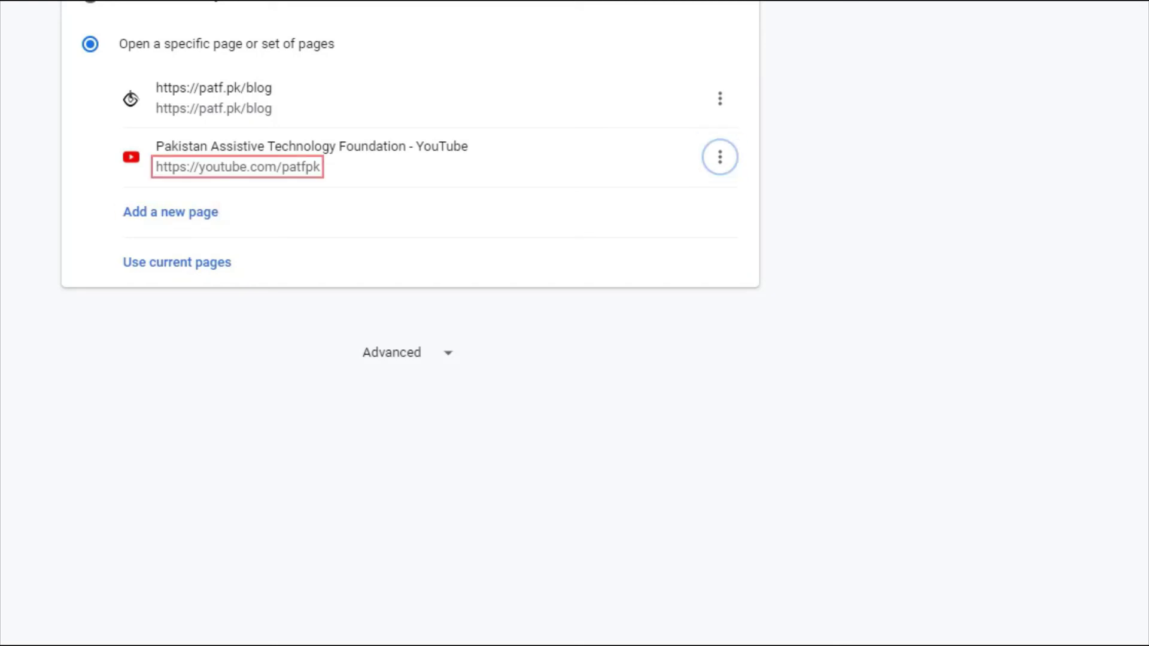
{"action": "key", "text": "Down"}
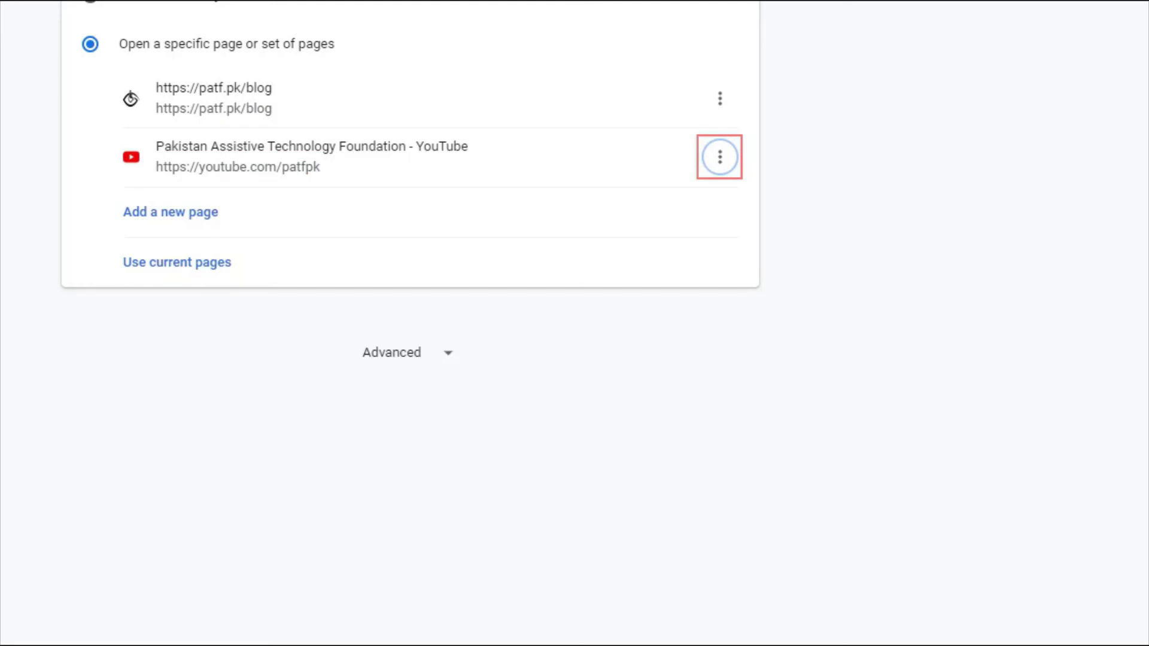
{"action": "key", "text": "Return"}
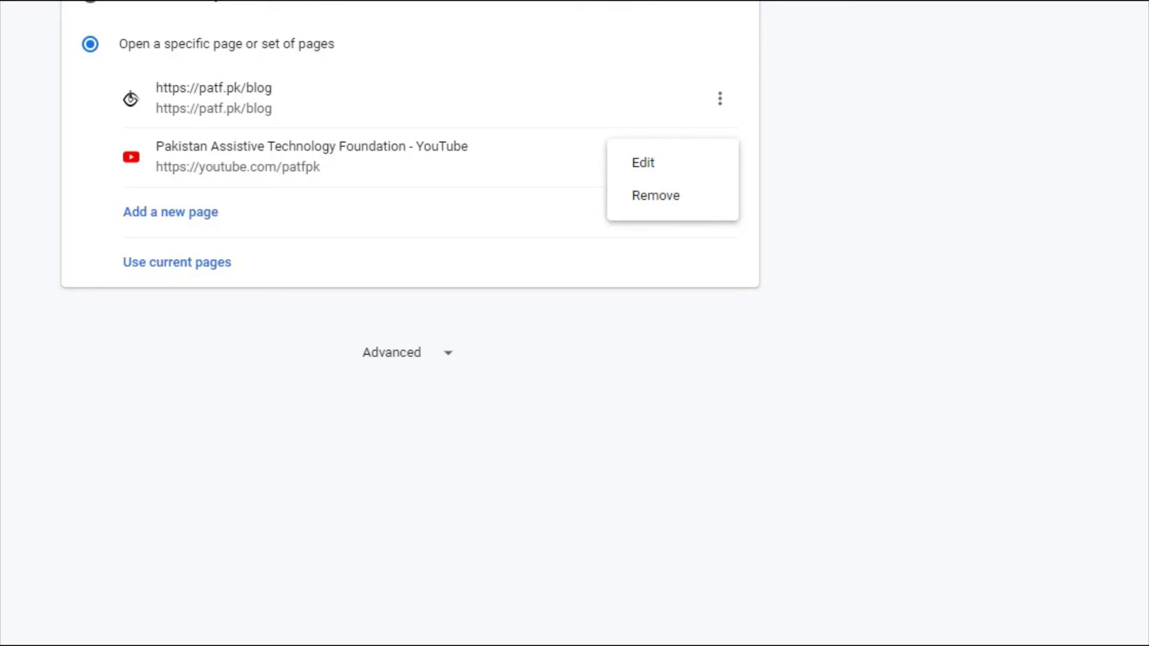
{"action": "key", "text": "Down"}
{"action": "key", "text": "Down"}
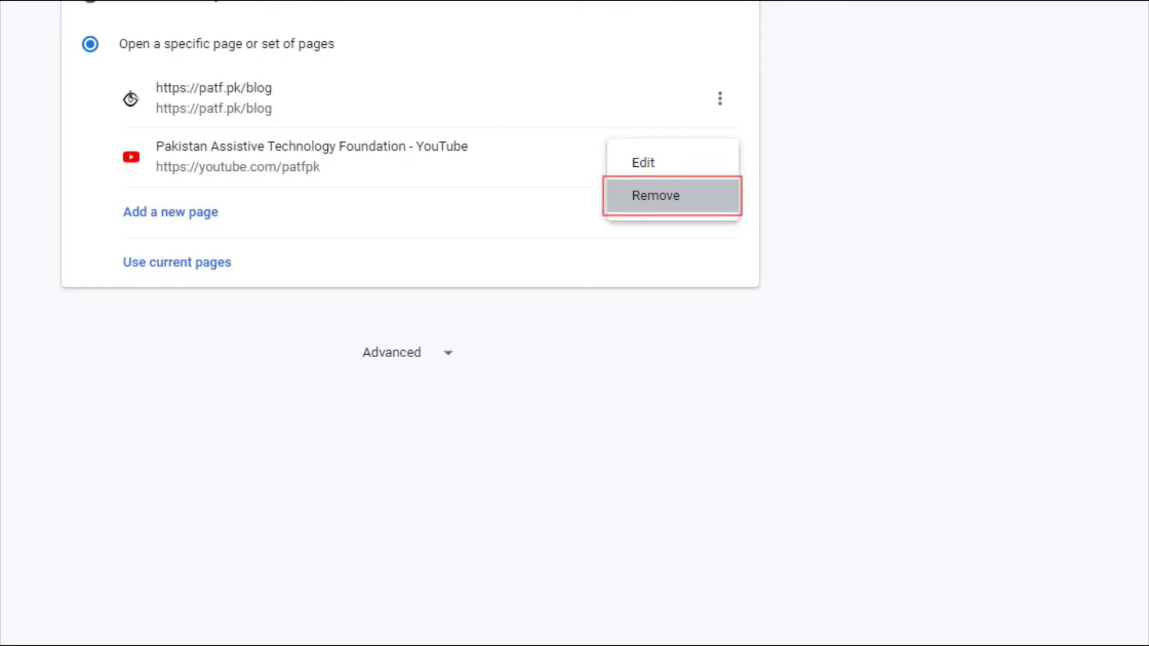
{"action": "key", "text": "Return"}
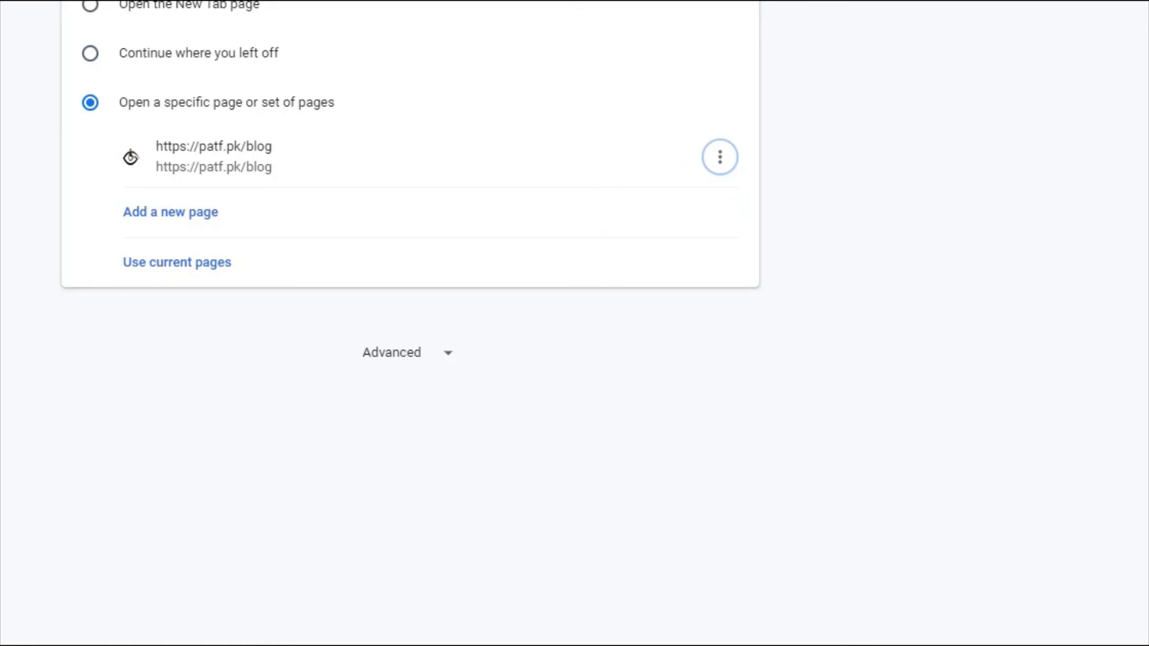
- Remove the remaining patf.pk page from the list of start-up pages
{"action": "key", "text": "Tab"}
{"action": "key", "text": "shift+Tab"}
{"action": "key", "text": "shift+Tab"}
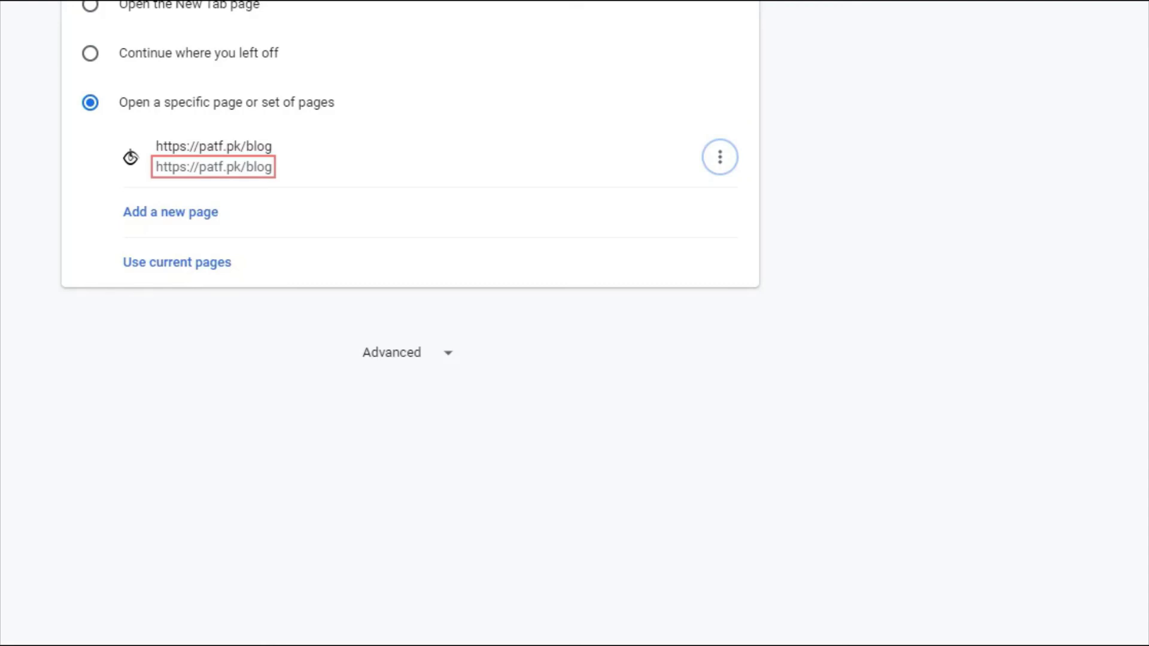
{"action": "key", "text": "Tab"}
{"action": "key", "text": "Return"}
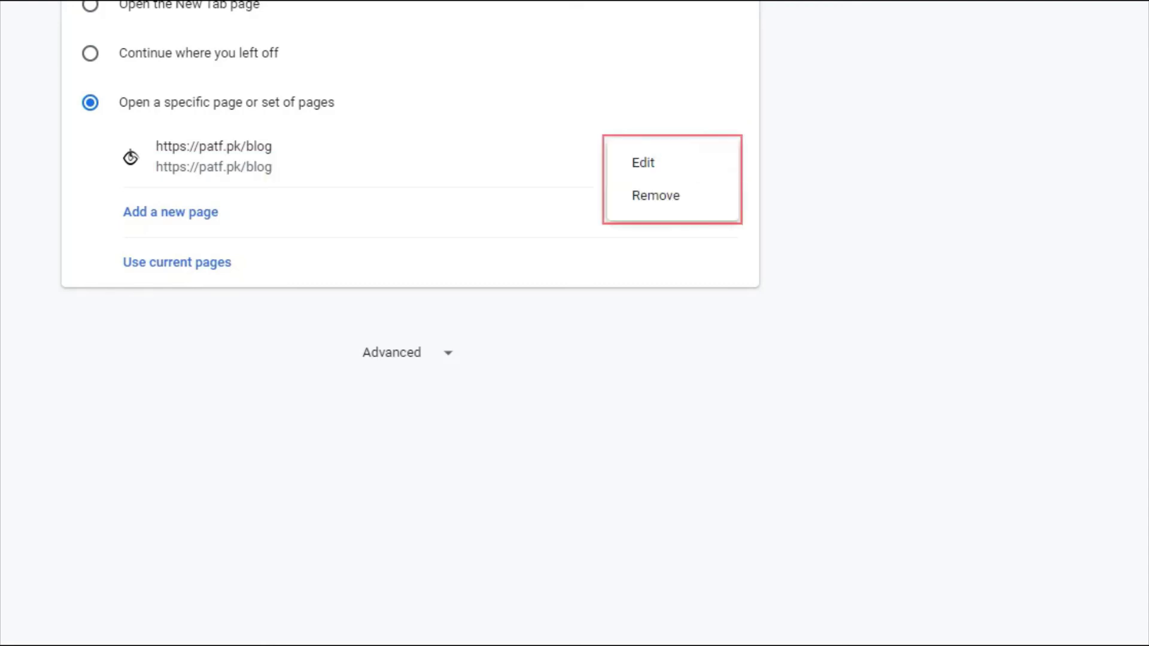
{"action": "key", "text": "Down"}
{"action": "key", "text": "Down"}
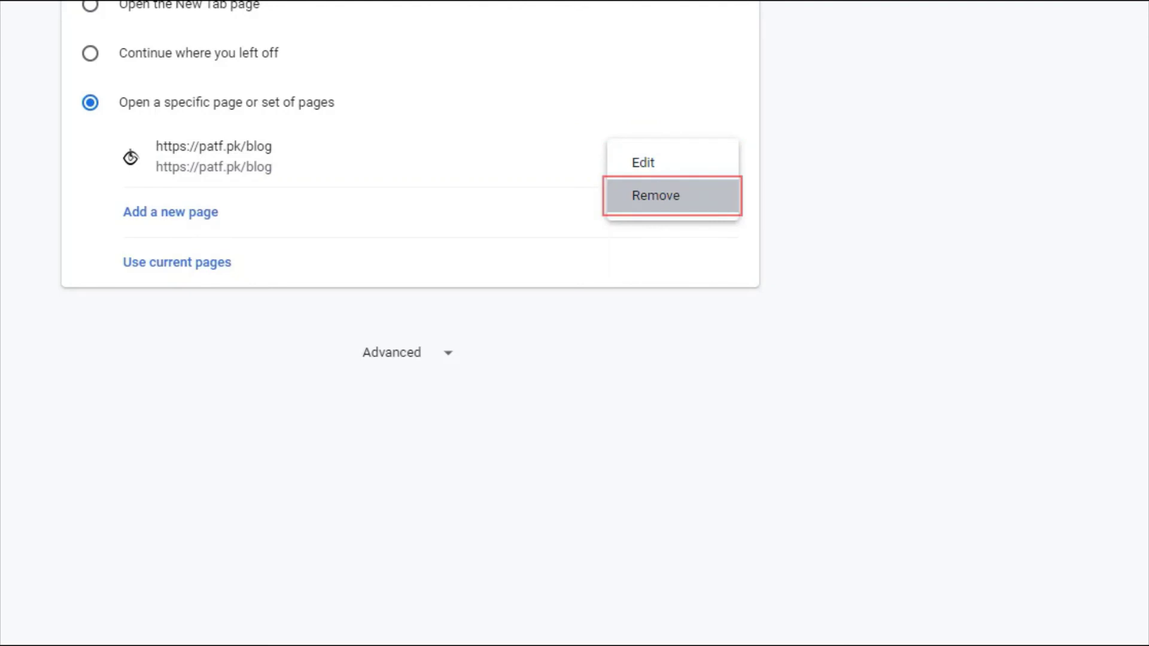
{"action": "key", "text": "Return"}
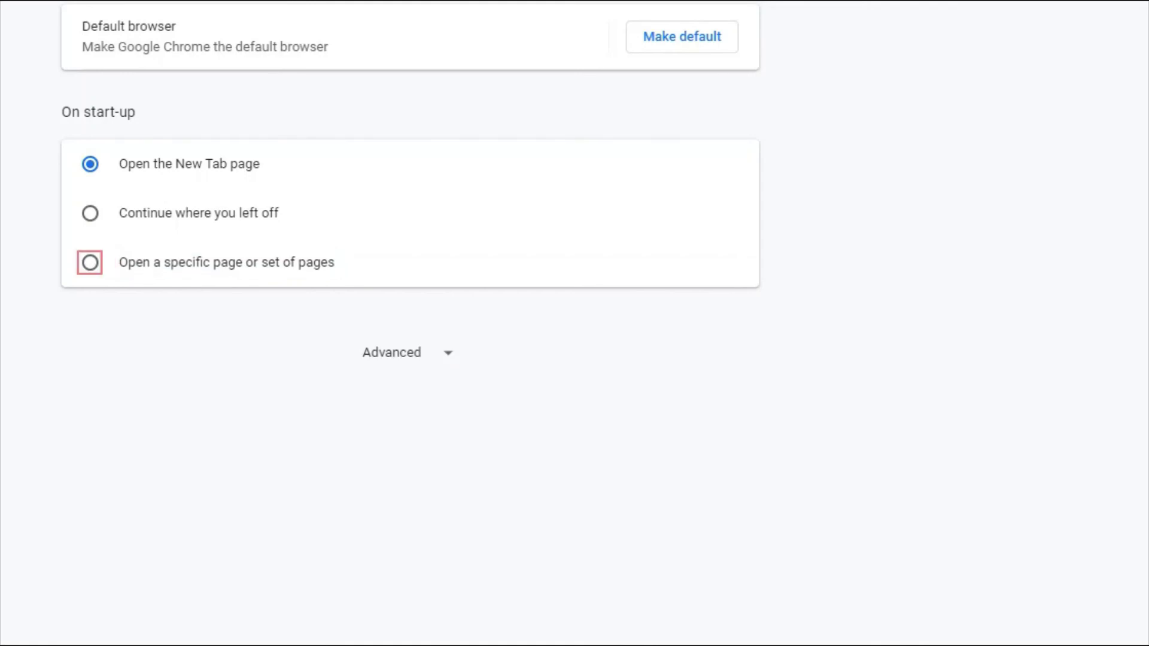
- Switch the start-up behaviour to opening a specific page or set of pages, and return it to opening the New Tab page
{"action": "left_click", "coordinate": [89, 263]}
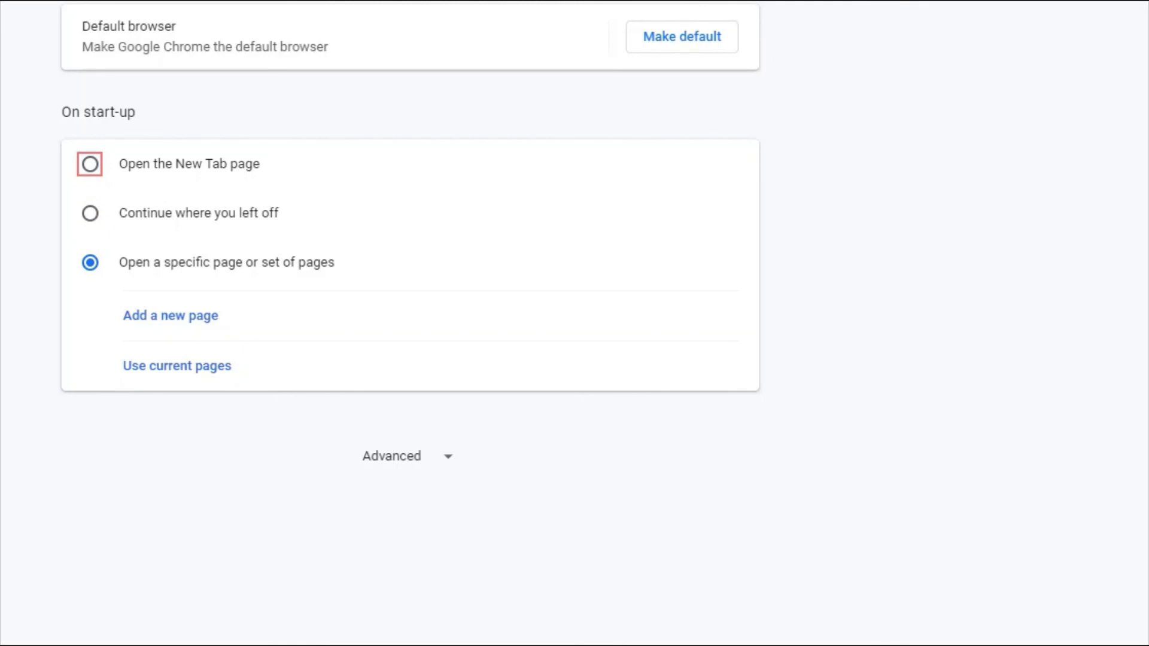
{"action": "left_click", "coordinate": [90, 164]}
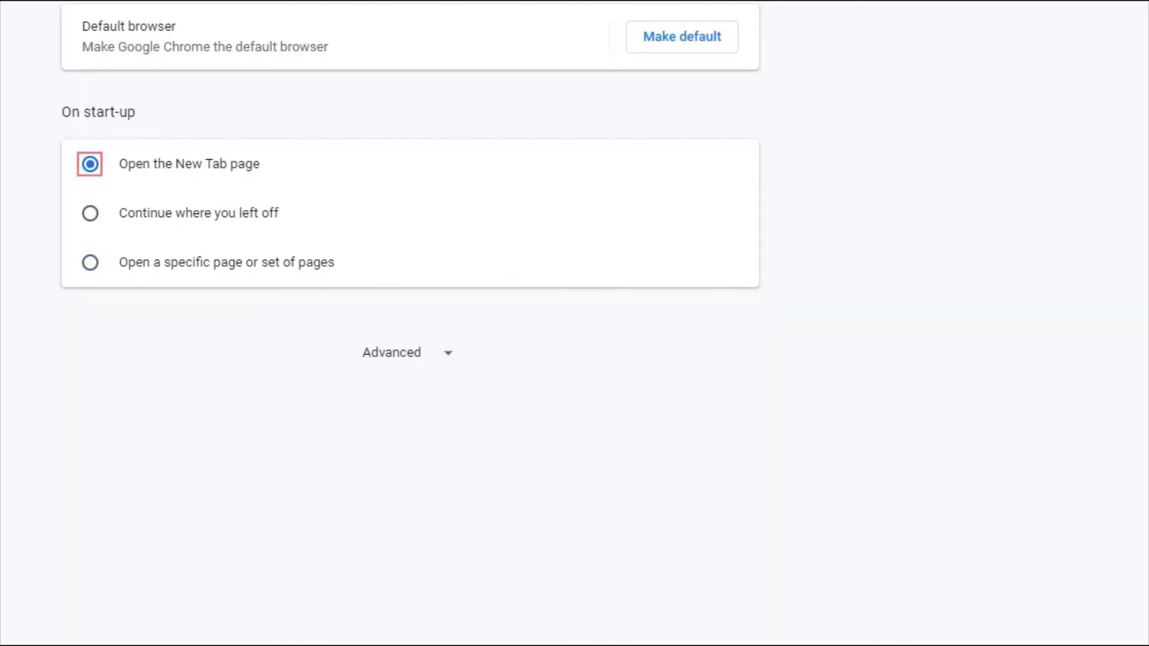